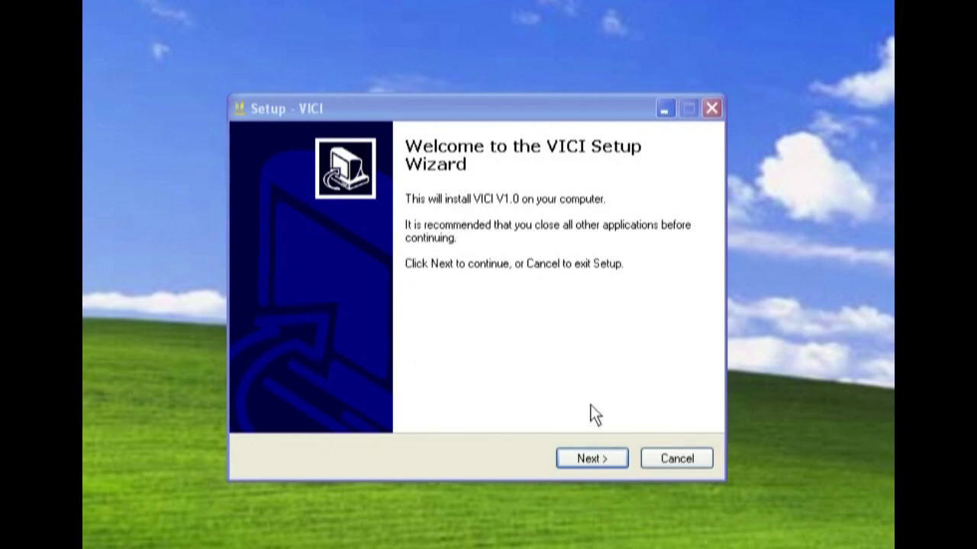
Accept the VICI license, keep the desktop and Quick Launch icons, and start the installation.
click(586, 459)
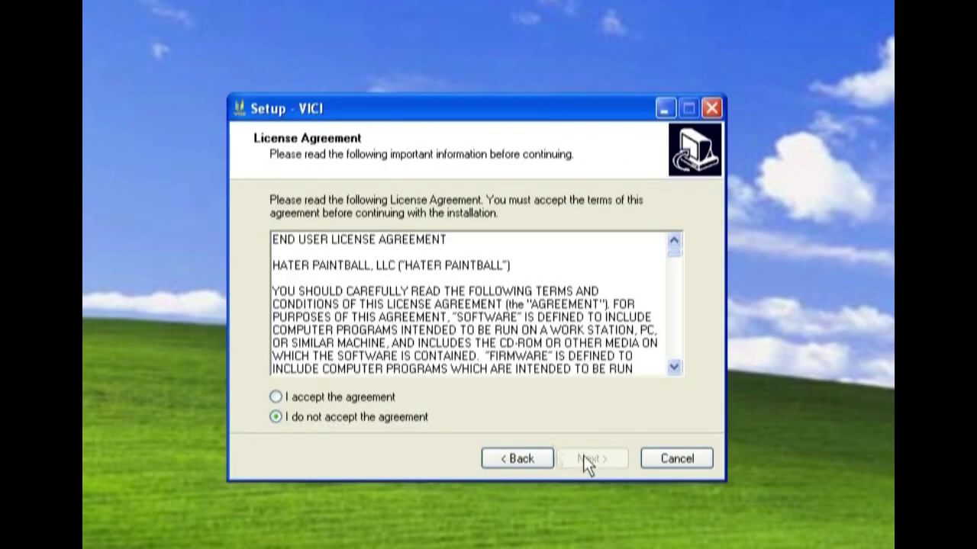
click(276, 397)
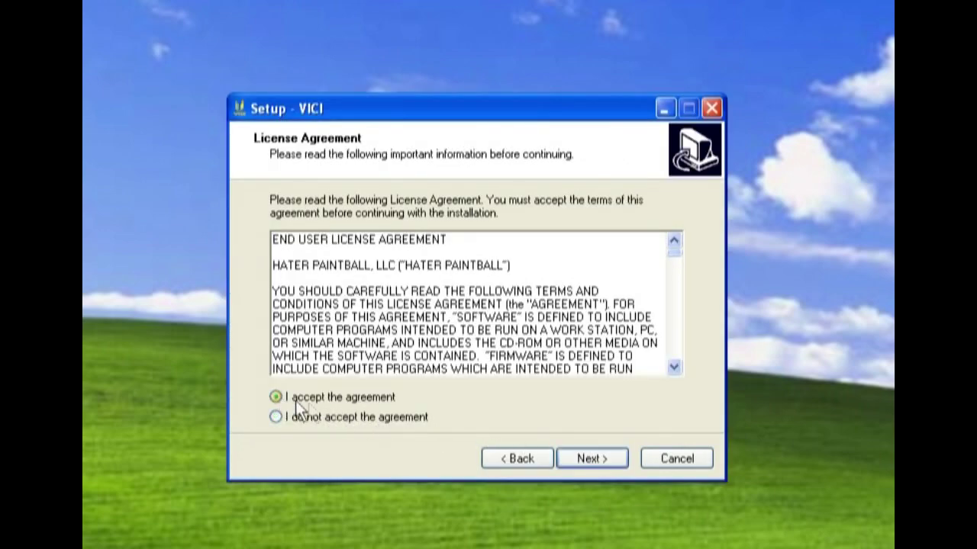
click(585, 457)
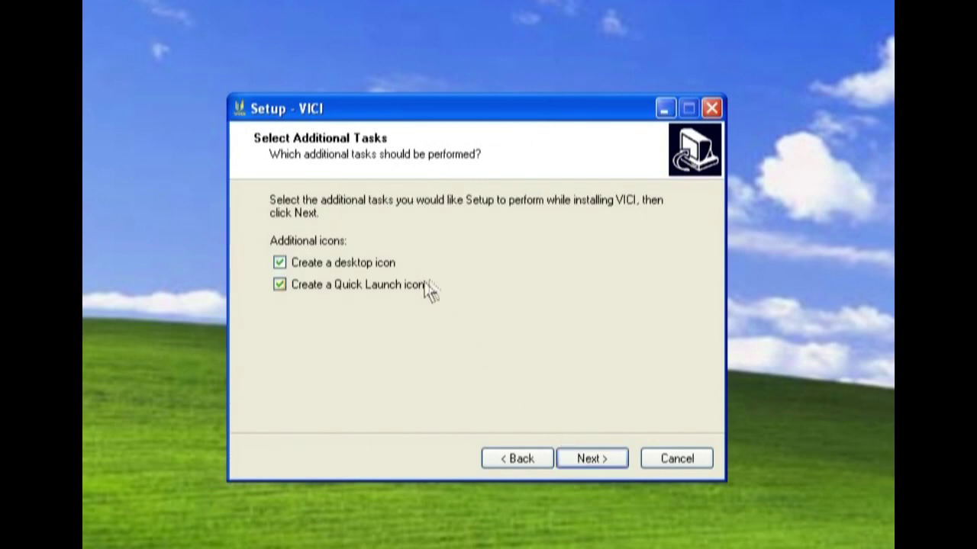
click(594, 458)
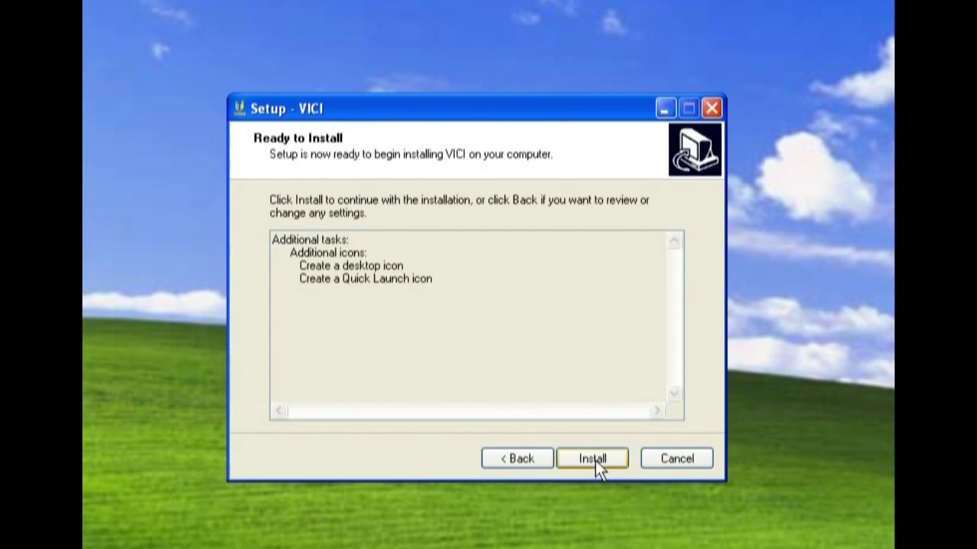
click(595, 460)
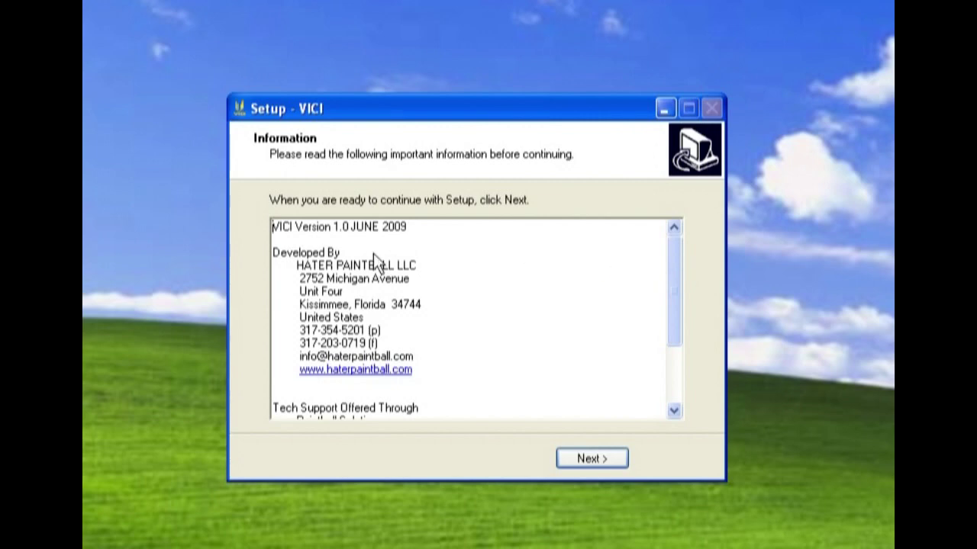
Review the version 1.0 June 2009 information notes and finish setup with Launch VICI ticked.
drag(674, 275, 674, 340)
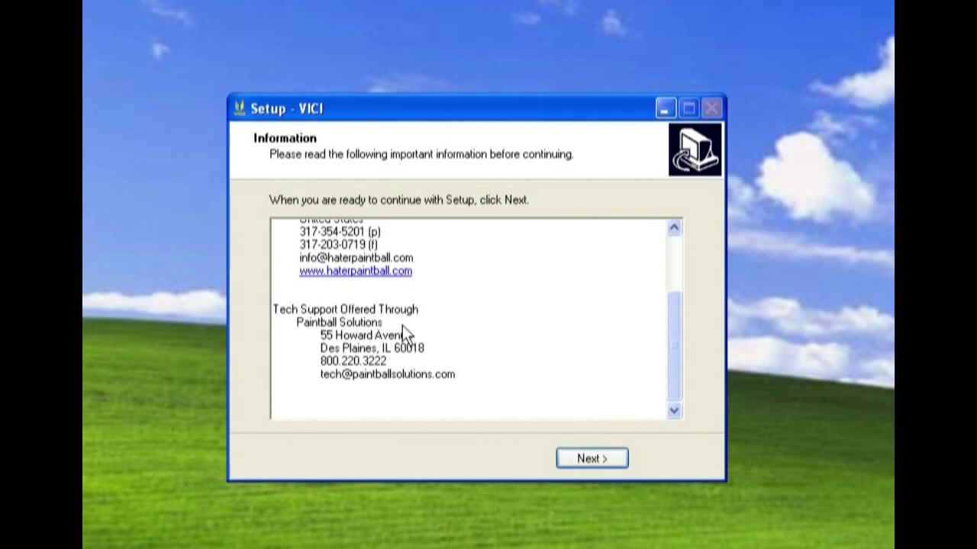
mouse_move(679, 366)
mouse_down()
mouse_move(684, 304)
mouse_move(680, 383)
mouse_up()
click(592, 459)
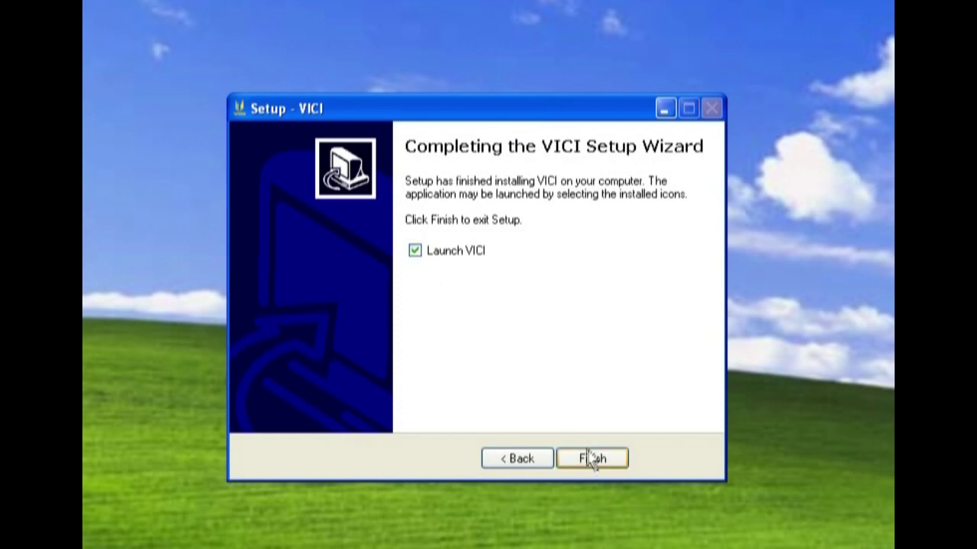
click(589, 459)
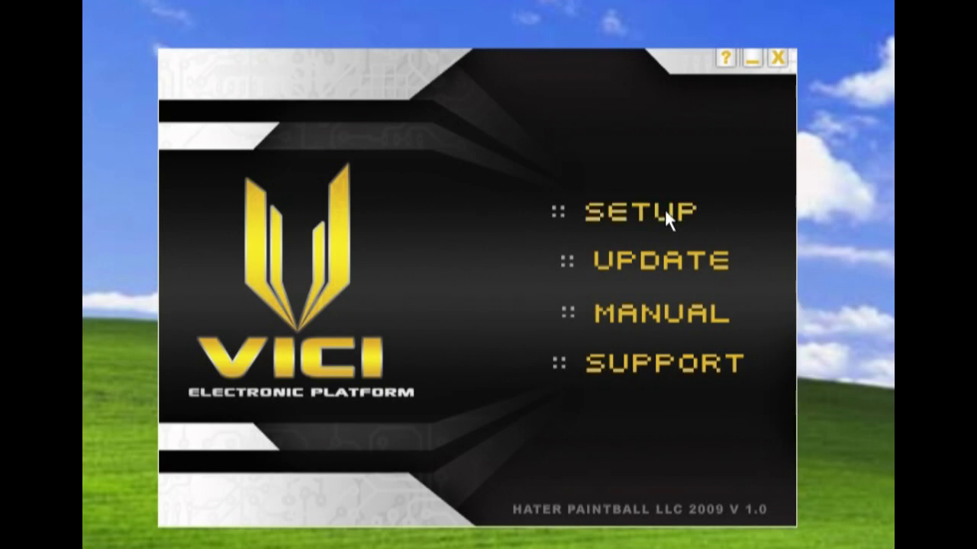
click(665, 214)
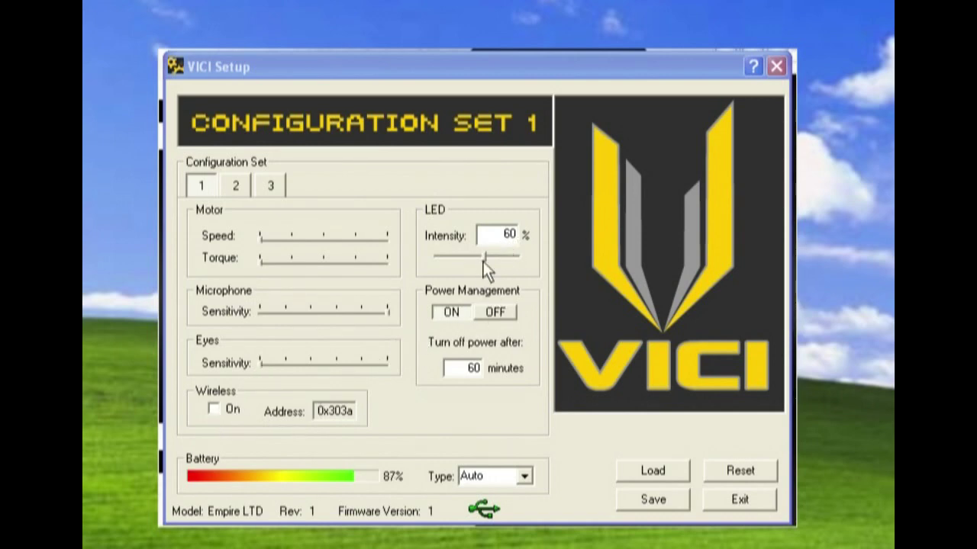
Bring configuration set 1's LED Intensity slider down from 60% to 10%.
drag(452, 258, 431, 259)
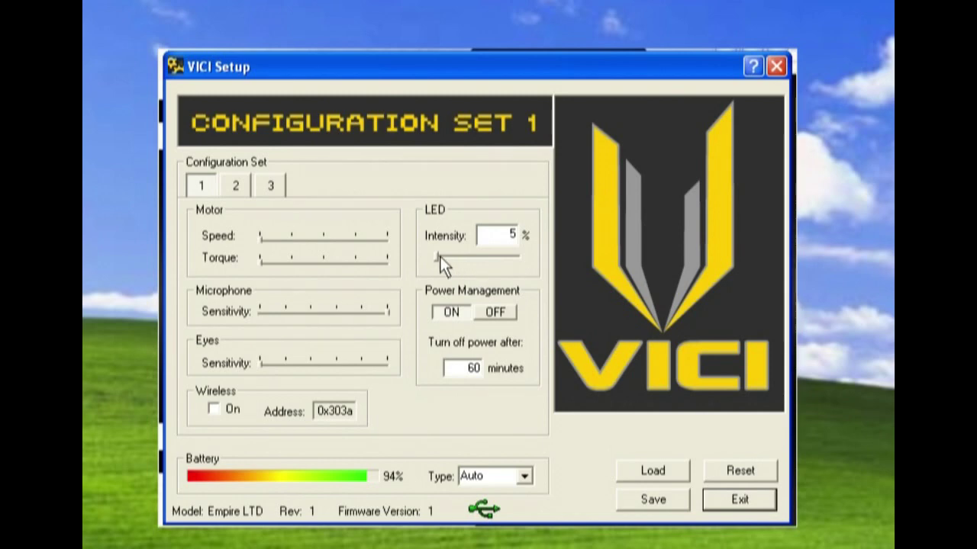
mouse_move(439, 256)
mouse_down()
mouse_move(467, 257)
mouse_move(439, 257)
mouse_up()
Toggle set 1's power management off and back on, and set power-off after 10 minutes.
click(496, 312)
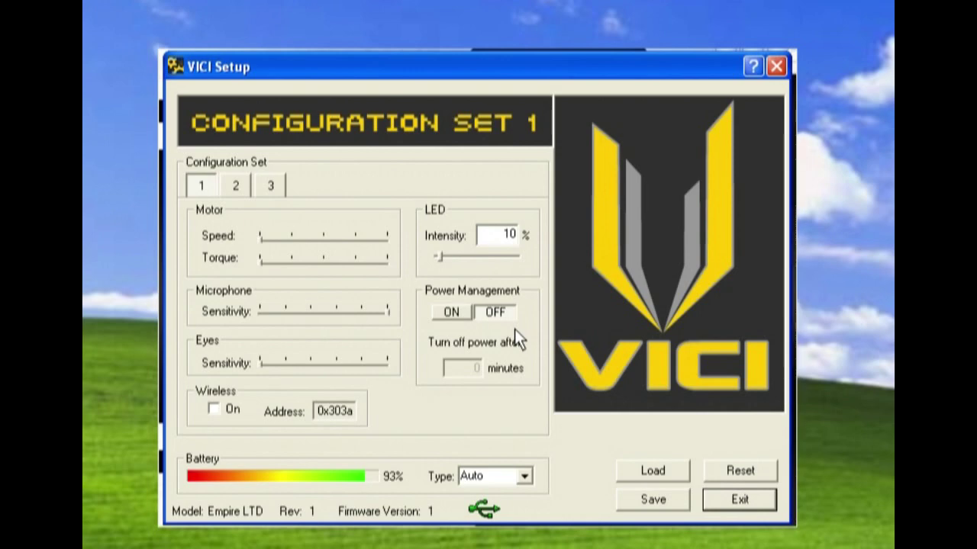
click(465, 314)
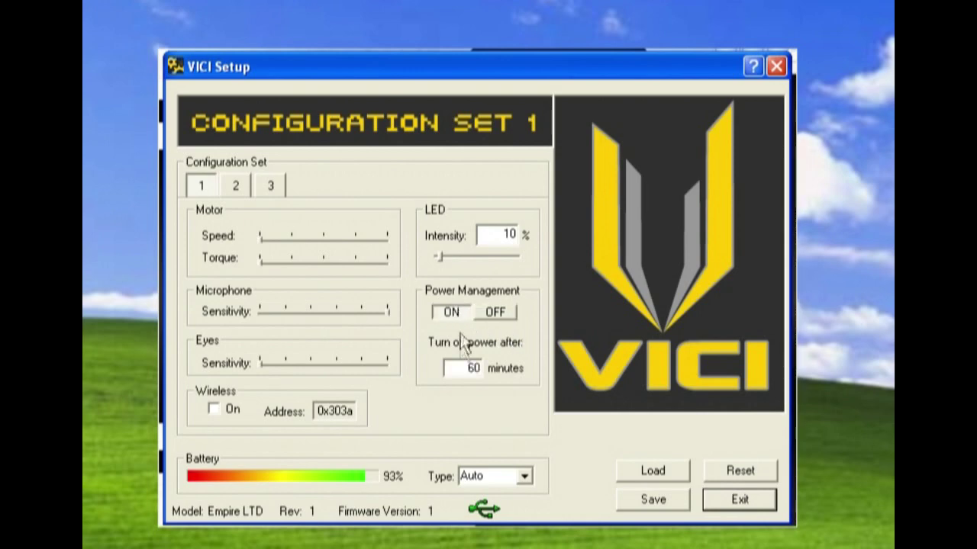
drag(461, 368, 484, 367)
text(300)
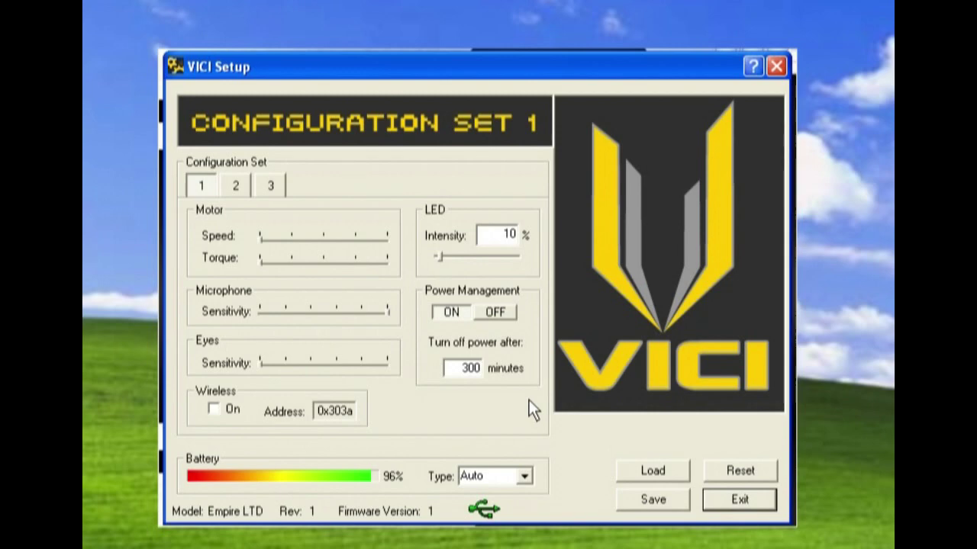
drag(460, 370, 503, 374)
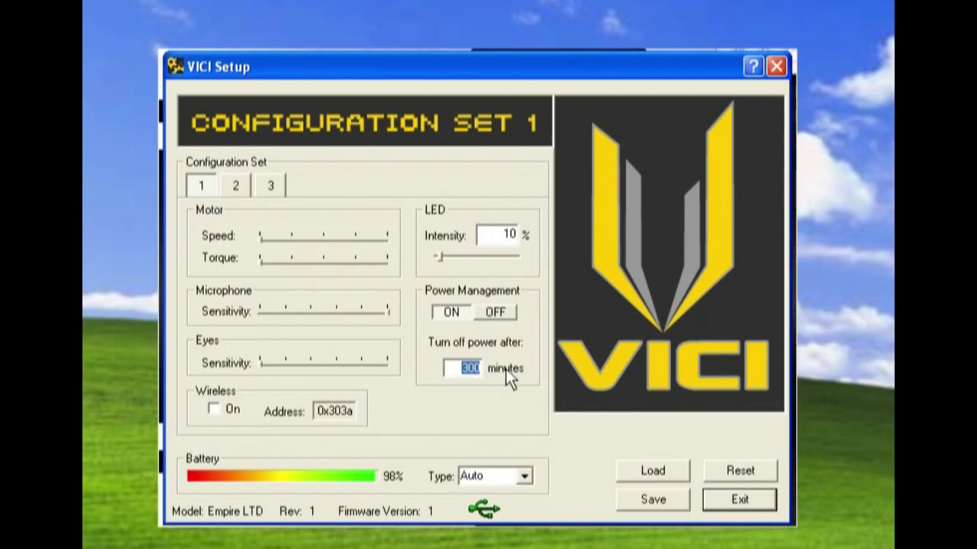
text(10)
click(470, 374)
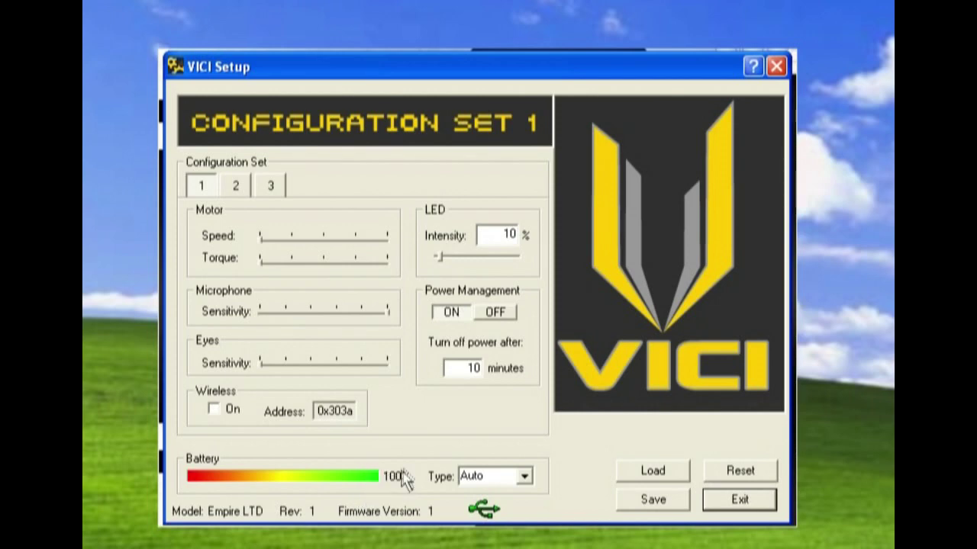
Keep set 1's battery type on Auto and bring up configuration set 2.
click(525, 476)
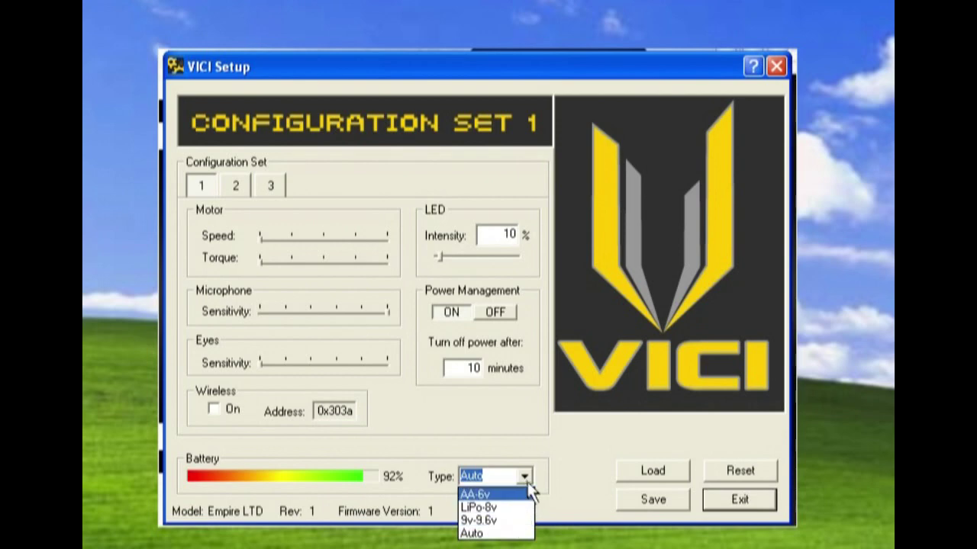
click(526, 478)
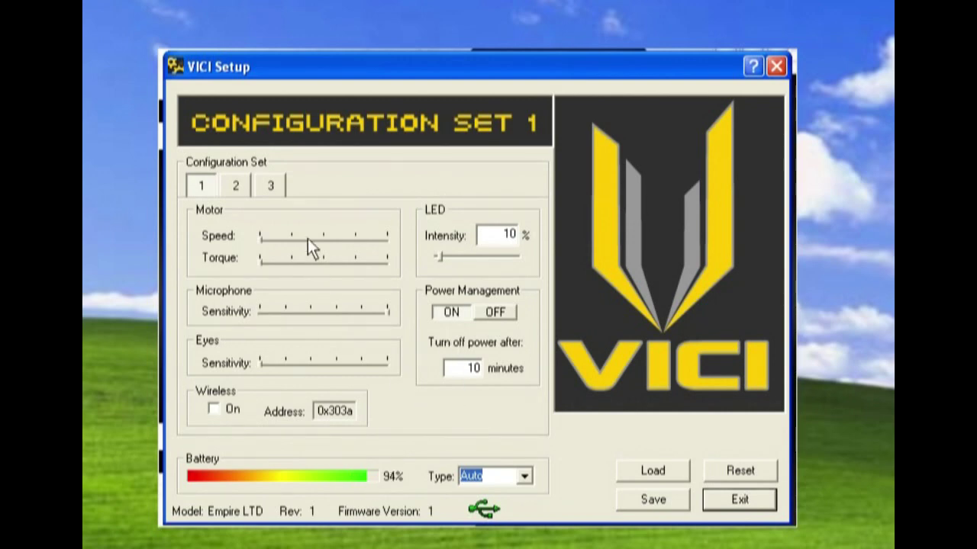
click(245, 191)
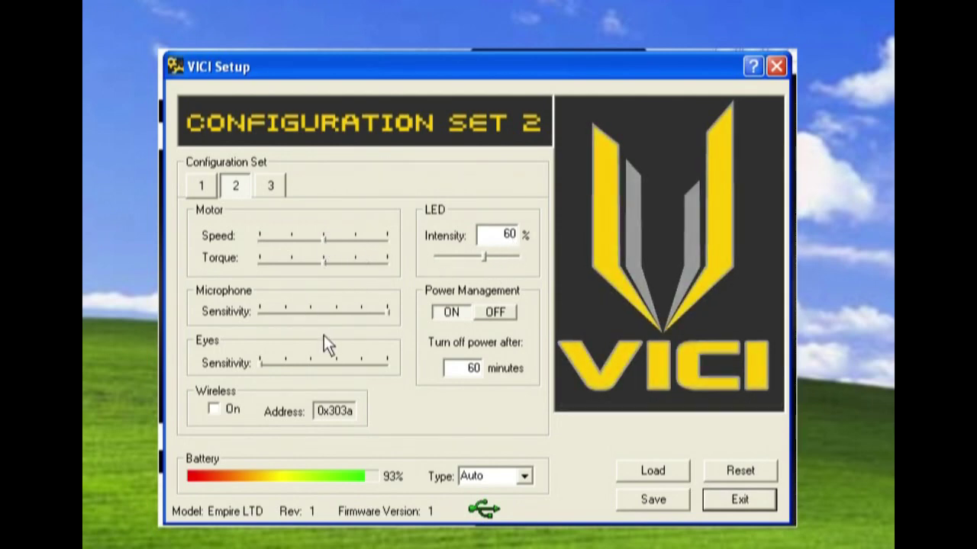
On set 2, lower motor speed, raise torque, and adjust microphone and eyes sensitivity.
click(197, 187)
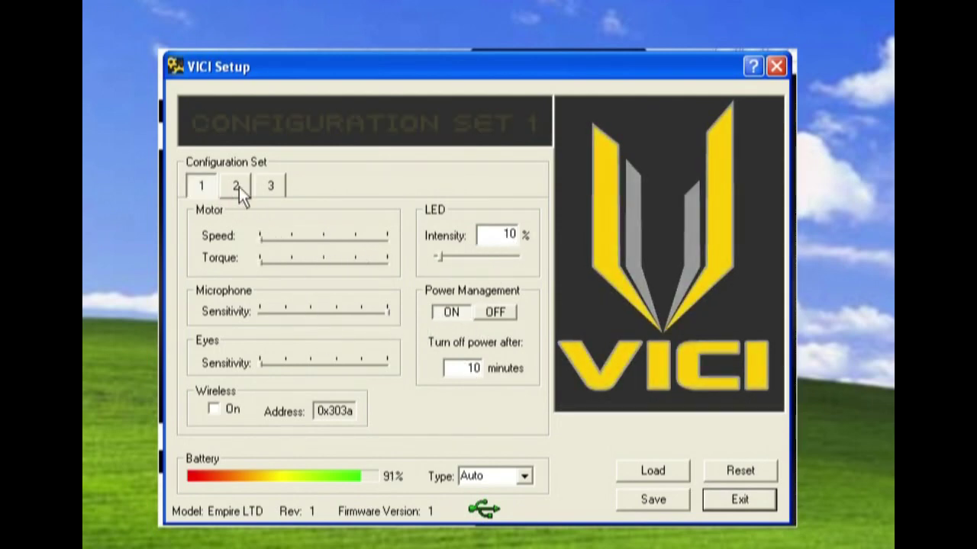
click(241, 188)
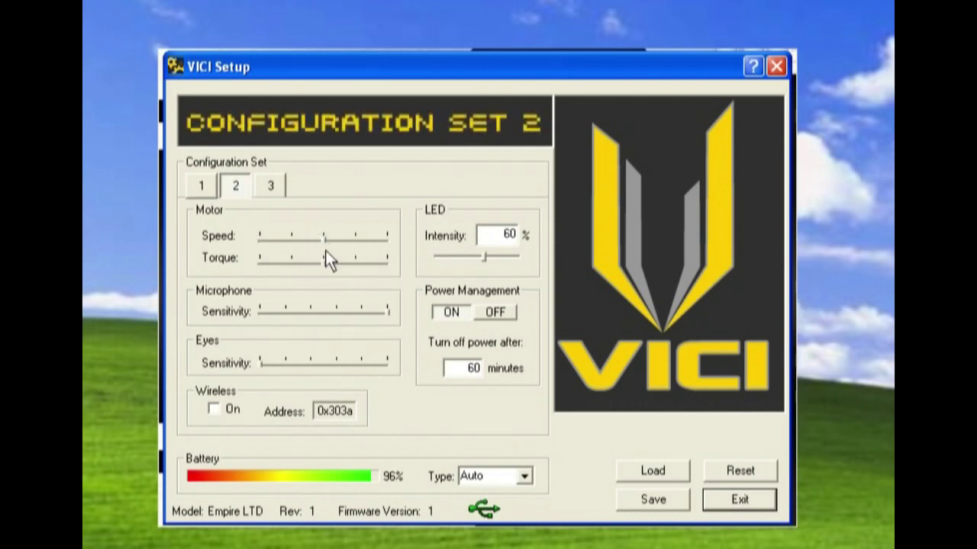
drag(325, 241, 297, 242)
drag(305, 273, 349, 262)
drag(334, 312, 310, 315)
click(336, 366)
click(352, 365)
click(334, 312)
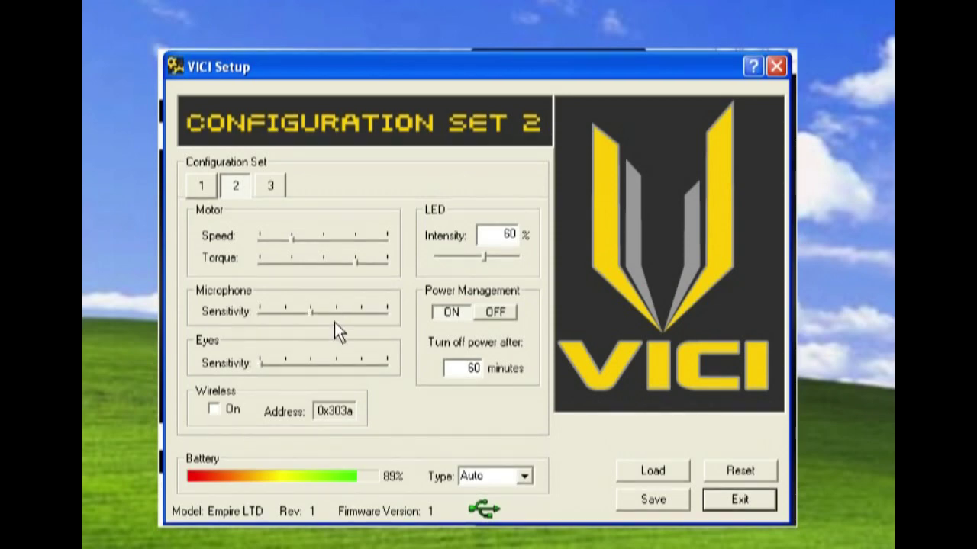
click(358, 313)
drag(357, 312, 288, 310)
click(307, 363)
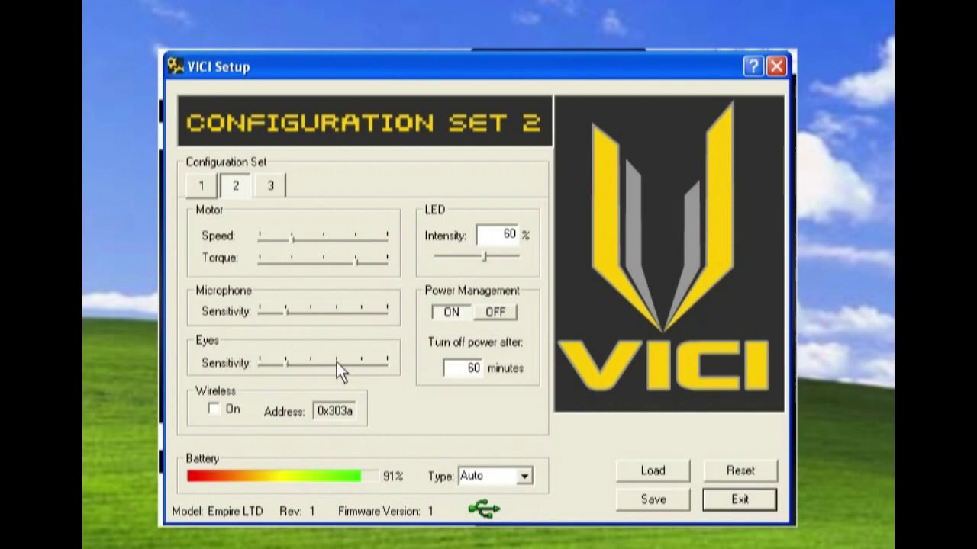
Try wireless, raise eyes sensitivity, and settle set 2's torque and microphone sensitivity mid-range.
click(214, 409)
click(346, 311)
click(359, 363)
click(356, 363)
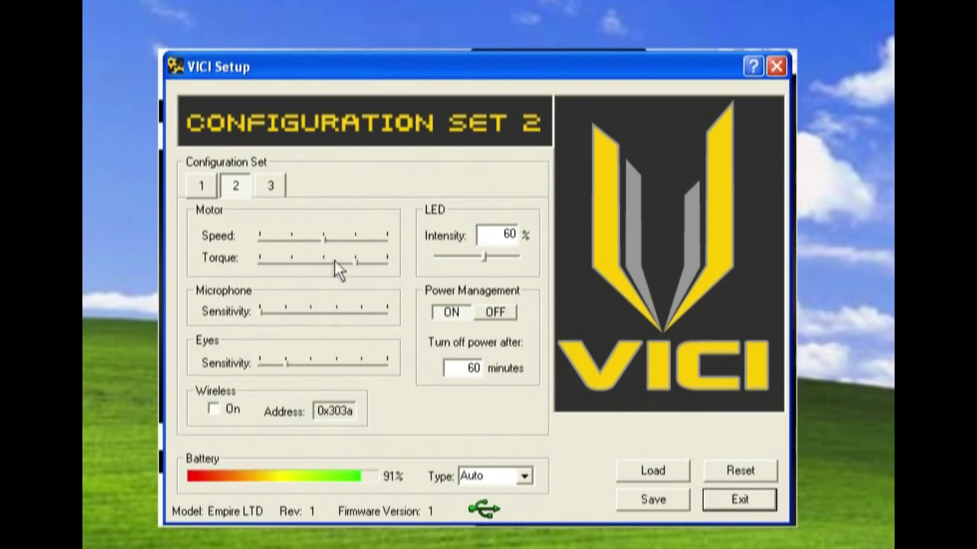
drag(354, 260, 331, 263)
drag(268, 318, 327, 312)
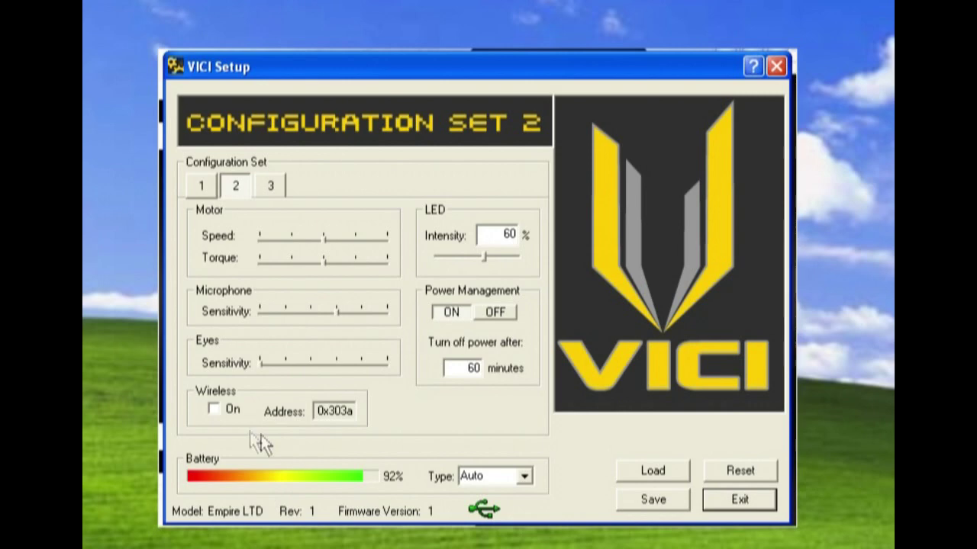
click(271, 188)
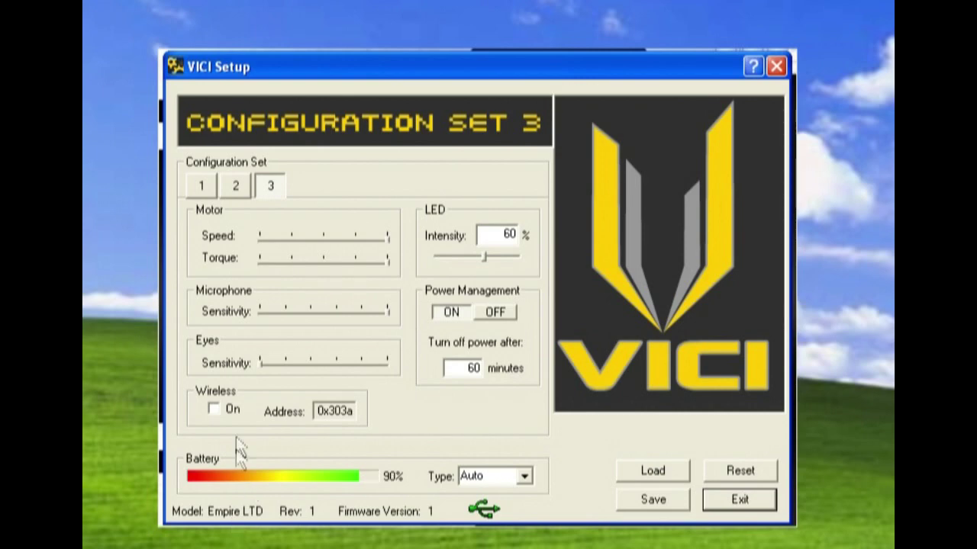
Turn on wireless for set 3, lower its LED to 7%, and set power-off to 10 minutes.
click(214, 410)
drag(483, 261, 413, 257)
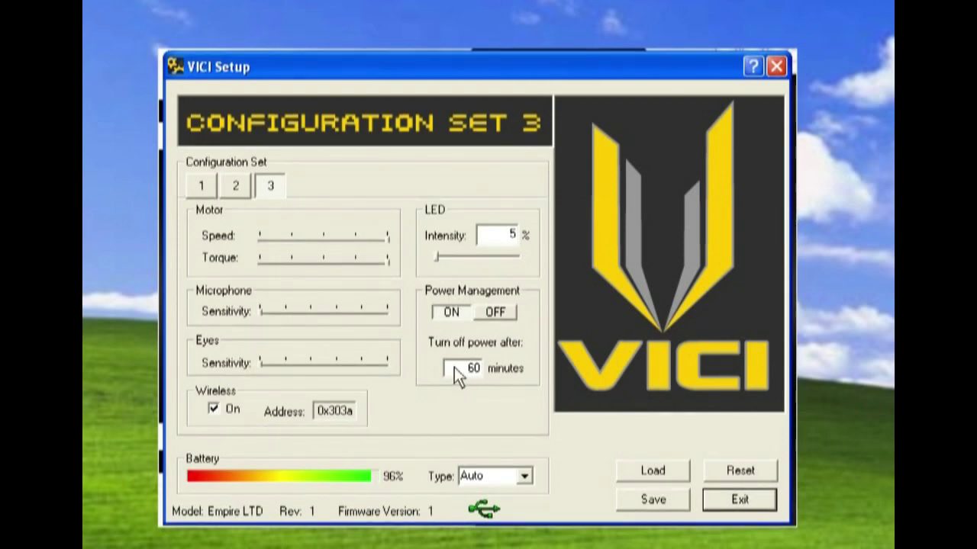
double_click(479, 367)
text(10)
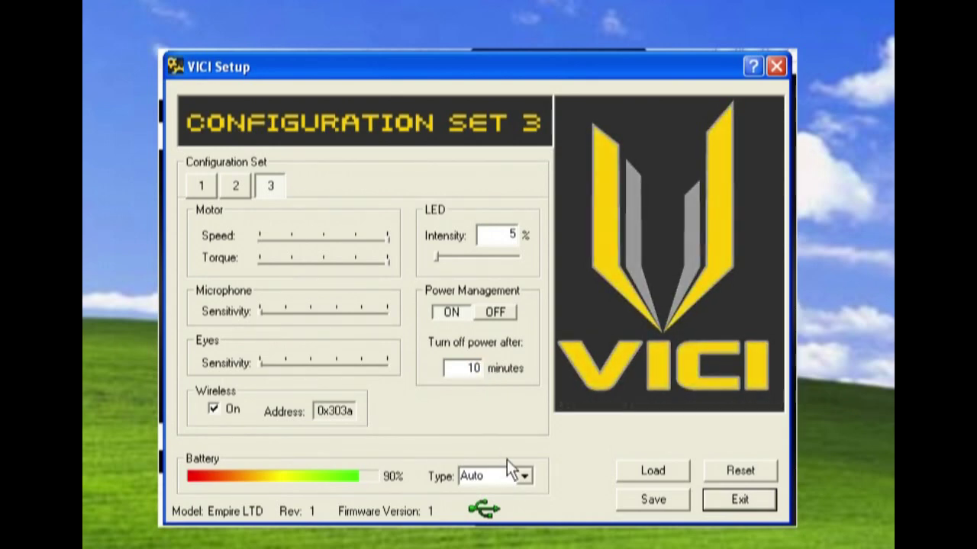
On set 2, set power-off to 10 minutes, keep power management on, and lower LED to 5%.
click(235, 189)
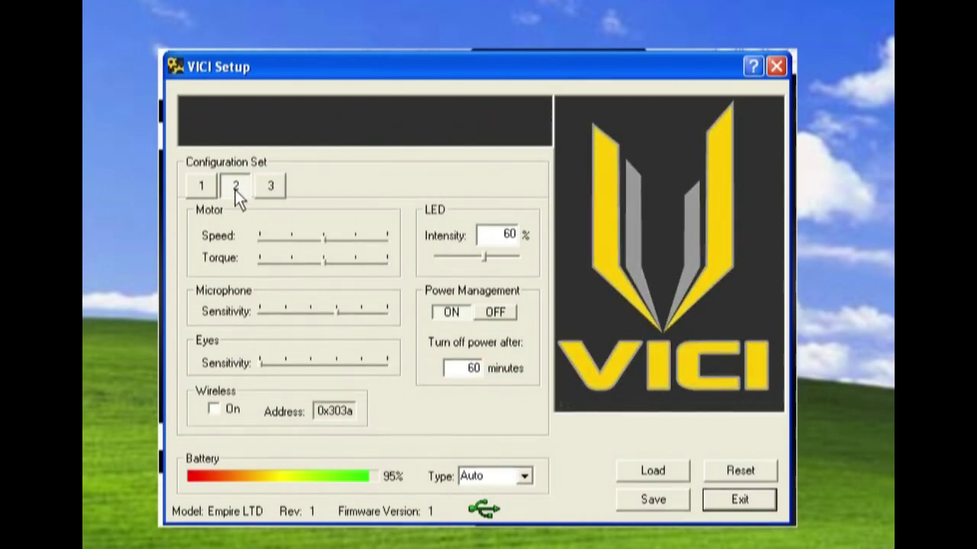
double_click(467, 367)
text(10)
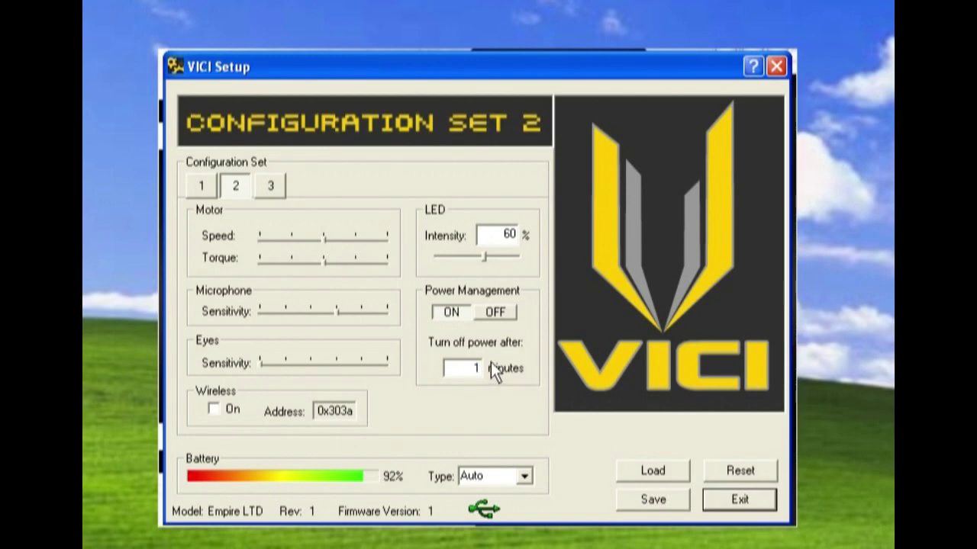
click(450, 314)
drag(483, 258, 416, 256)
Compare configuration sets 1, 2 and 3 back and forth, then bring up the Settings Save dialog.
click(213, 189)
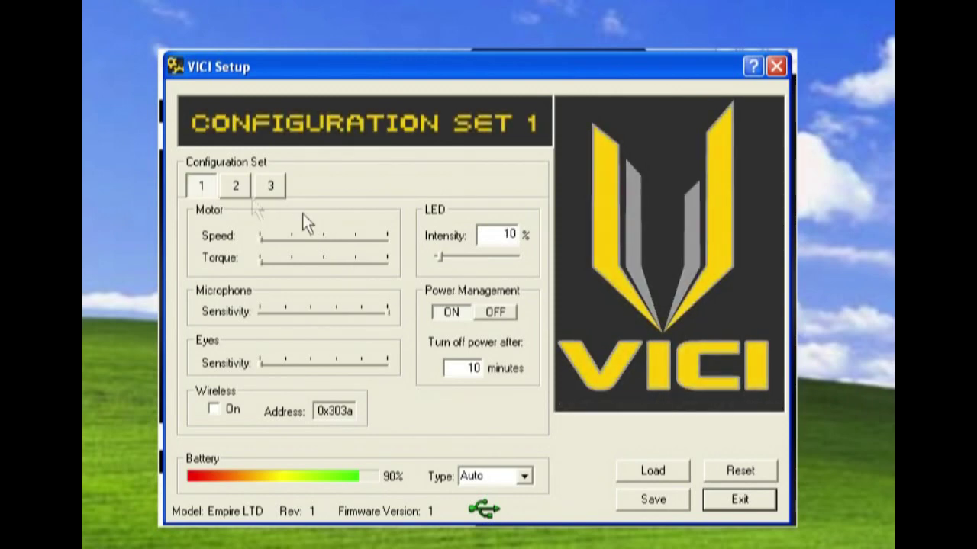
click(236, 186)
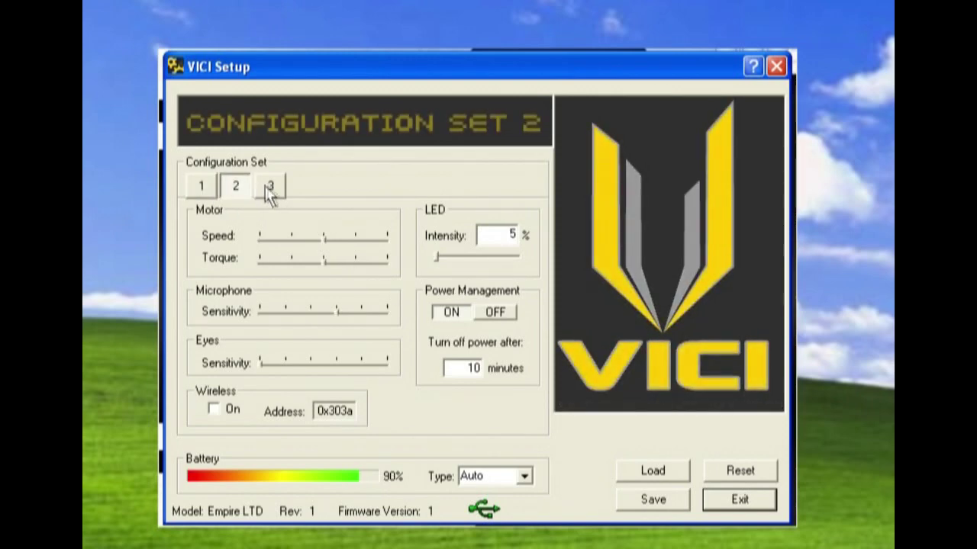
click(271, 186)
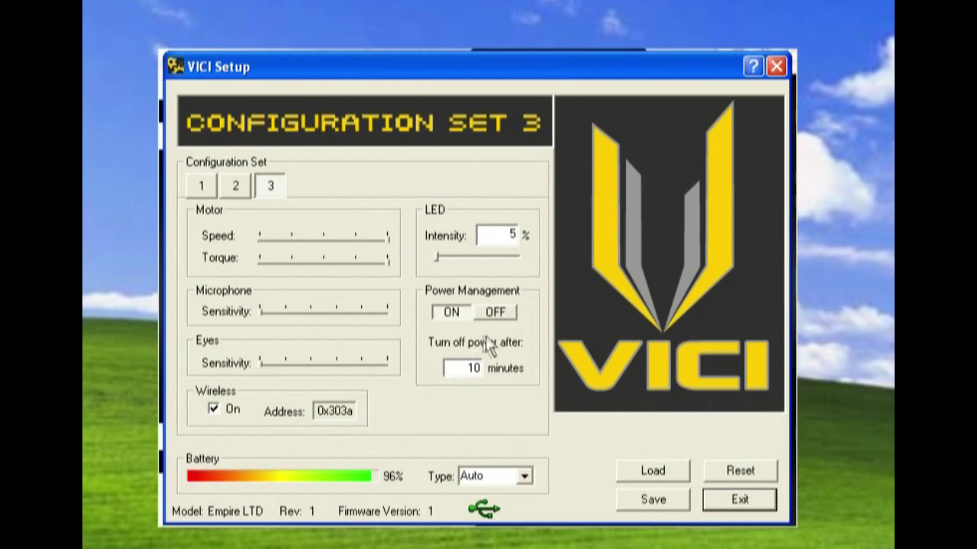
click(210, 191)
click(236, 191)
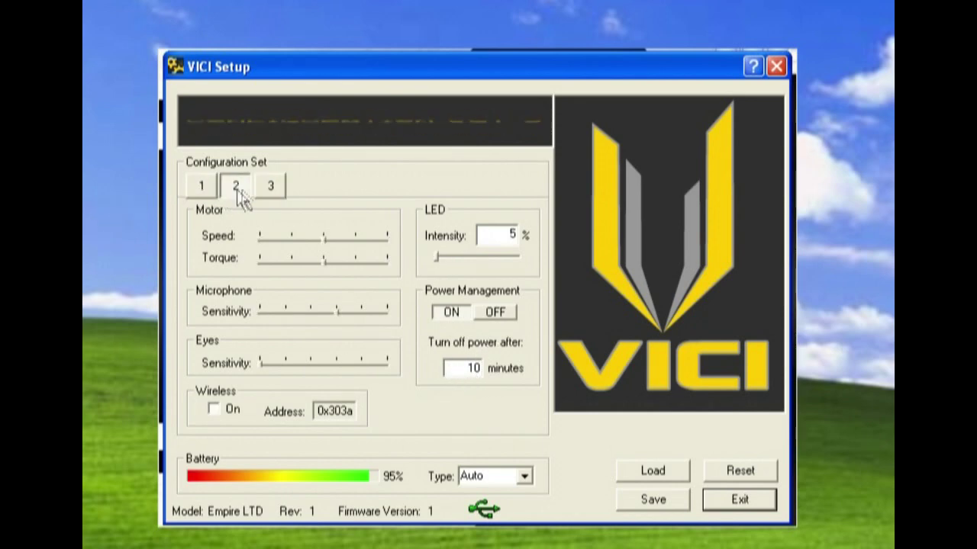
click(259, 191)
click(203, 188)
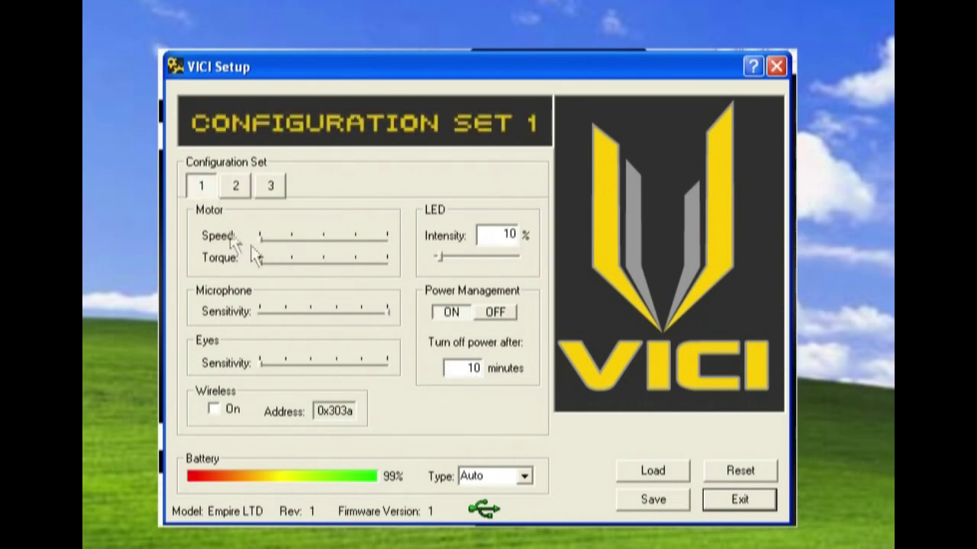
click(237, 193)
click(271, 191)
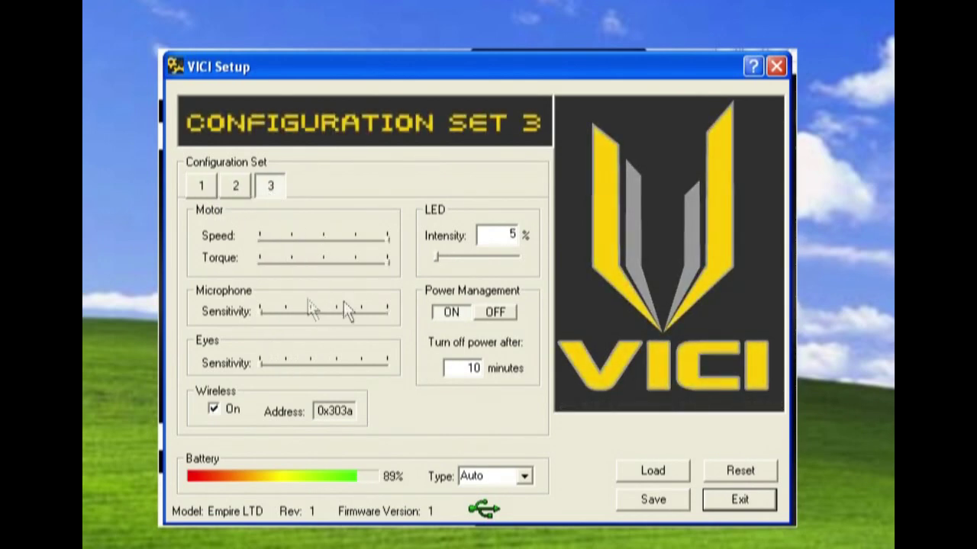
click(236, 192)
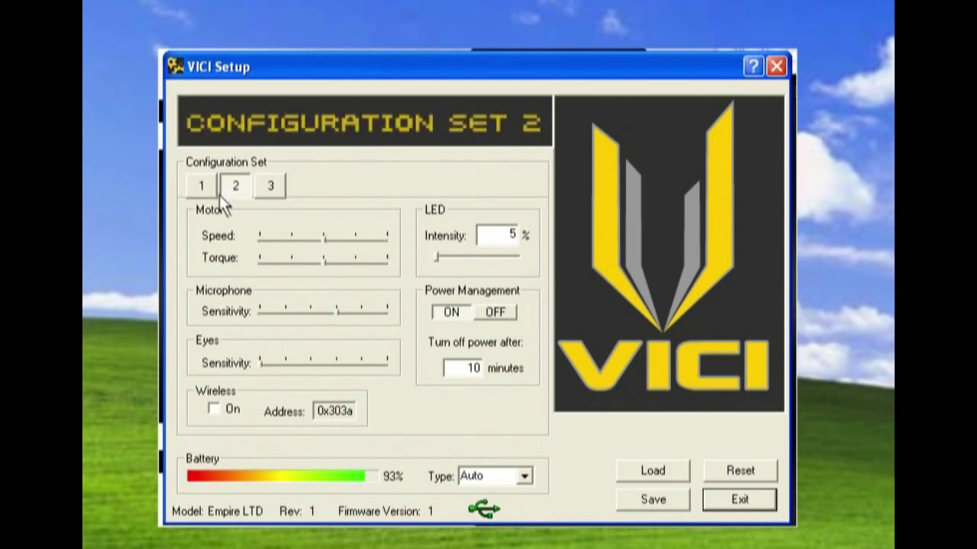
click(212, 190)
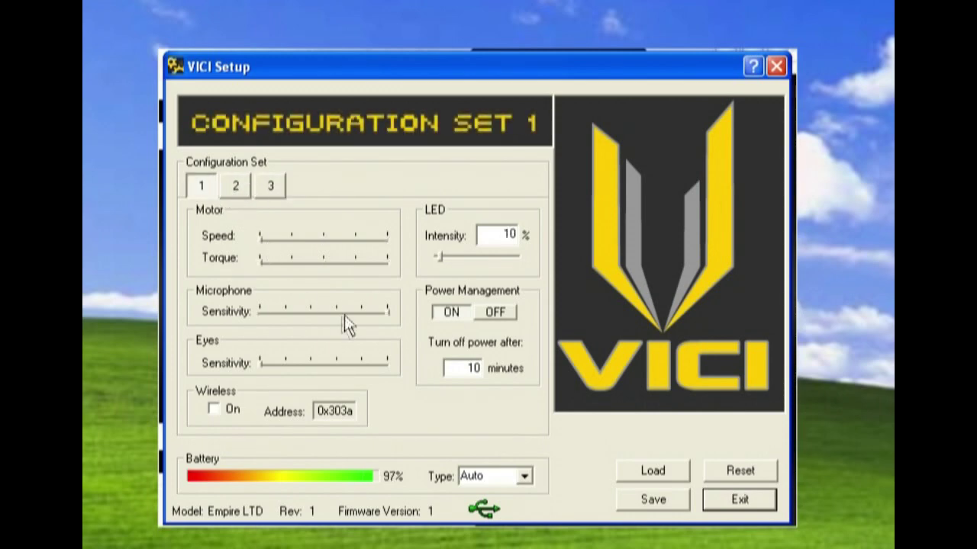
click(237, 194)
click(273, 195)
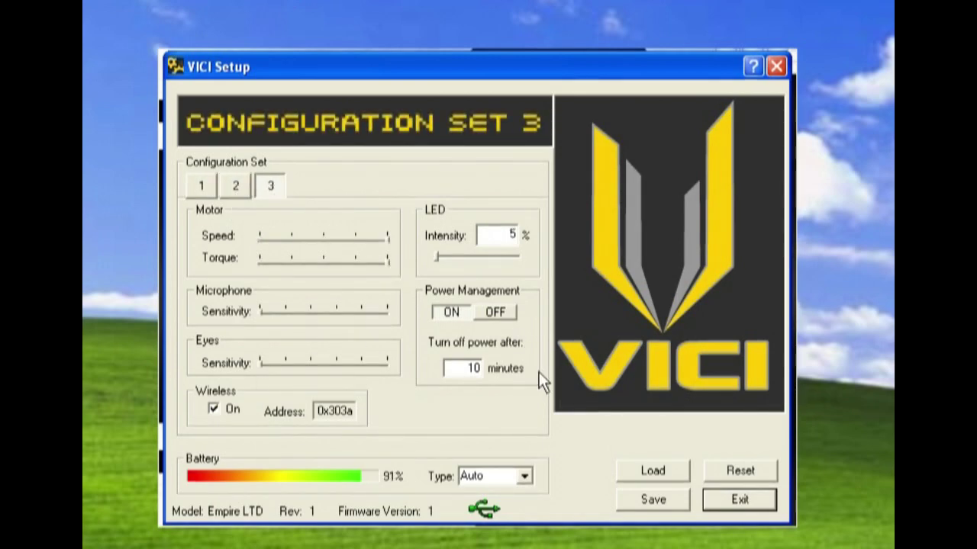
click(654, 501)
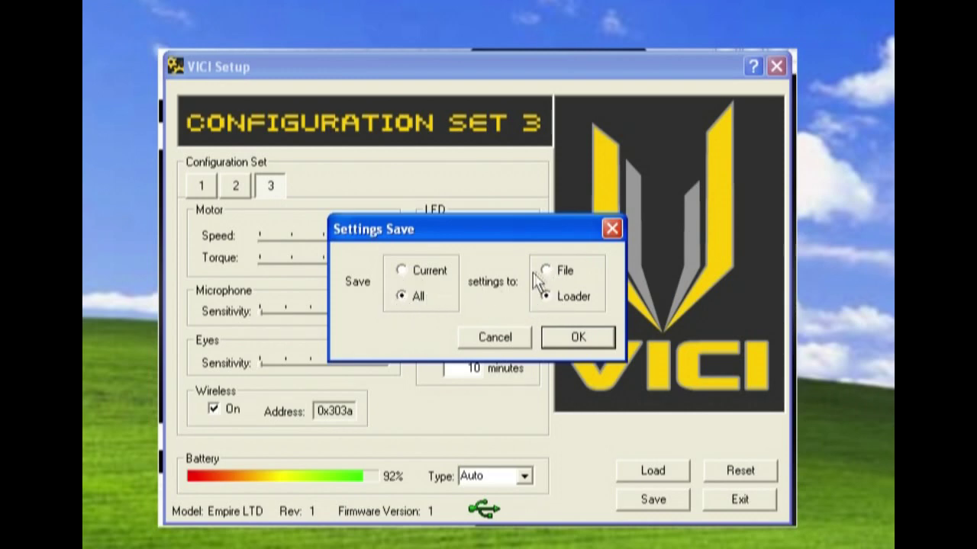
Save all sets to files: loader_config_1, loader_config_2 and the set 3 configuration file.
click(582, 339)
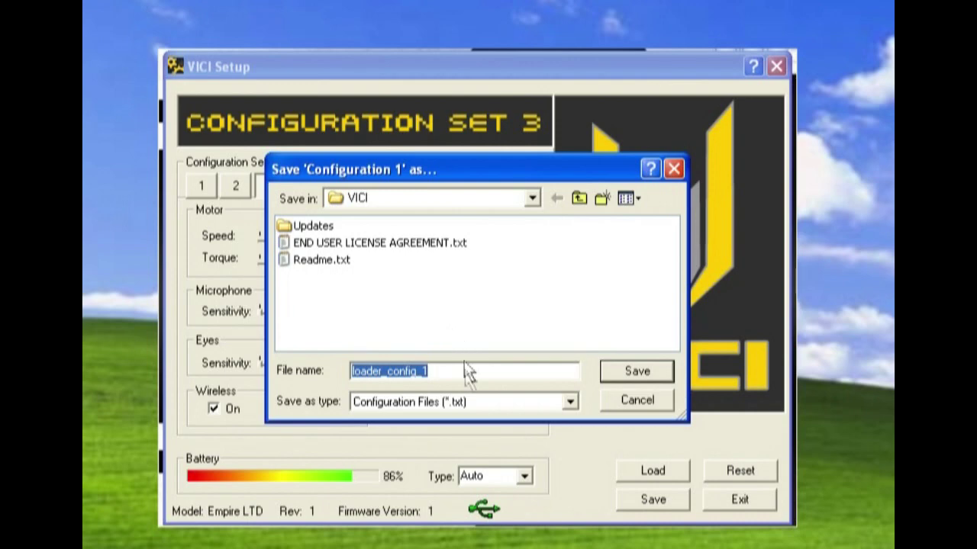
click(633, 371)
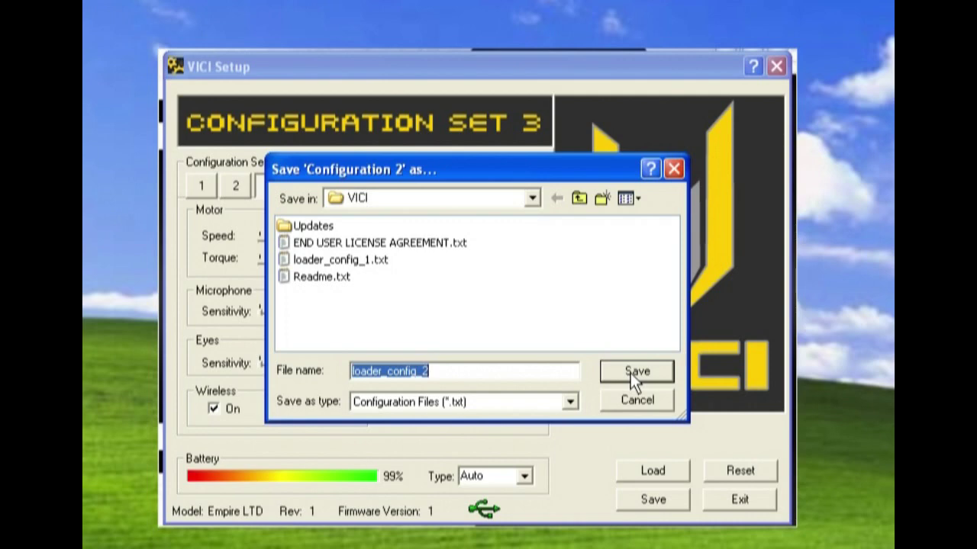
click(630, 373)
click(631, 373)
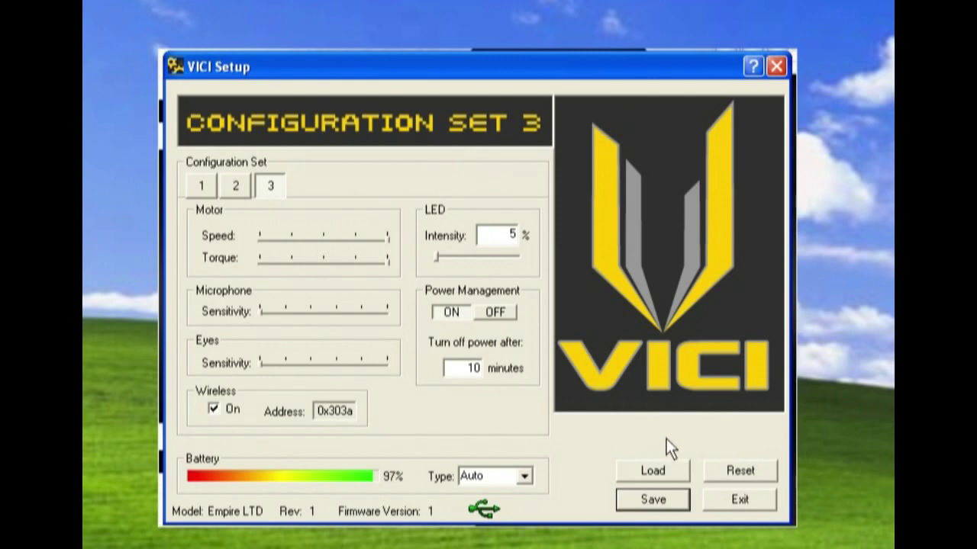
Load all settings from the loader, then cancel the Settings Reset to keep the loaded values.
click(659, 471)
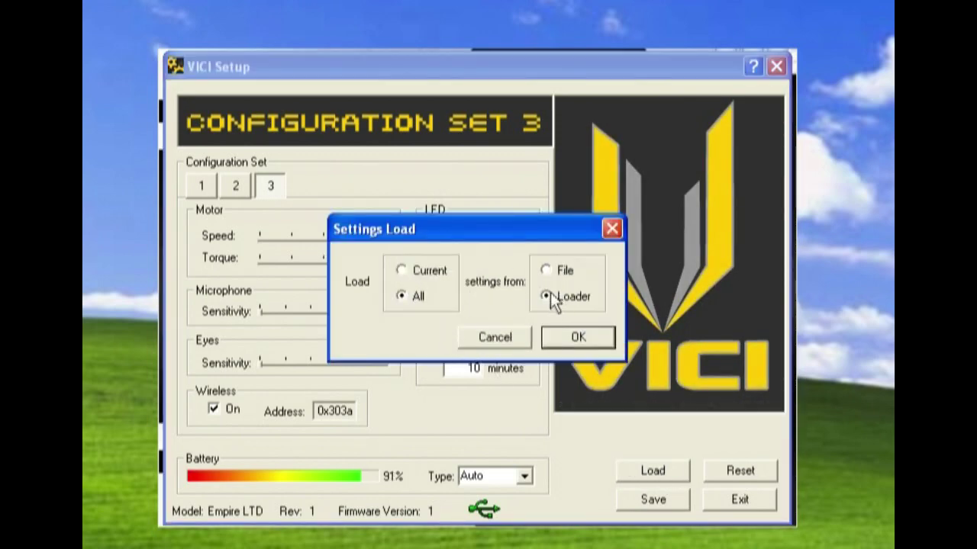
click(565, 339)
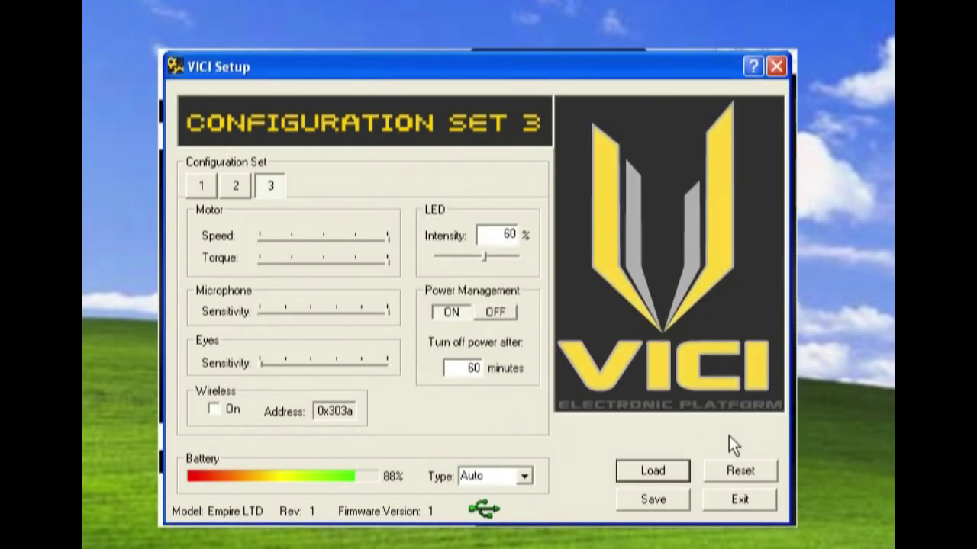
click(763, 474)
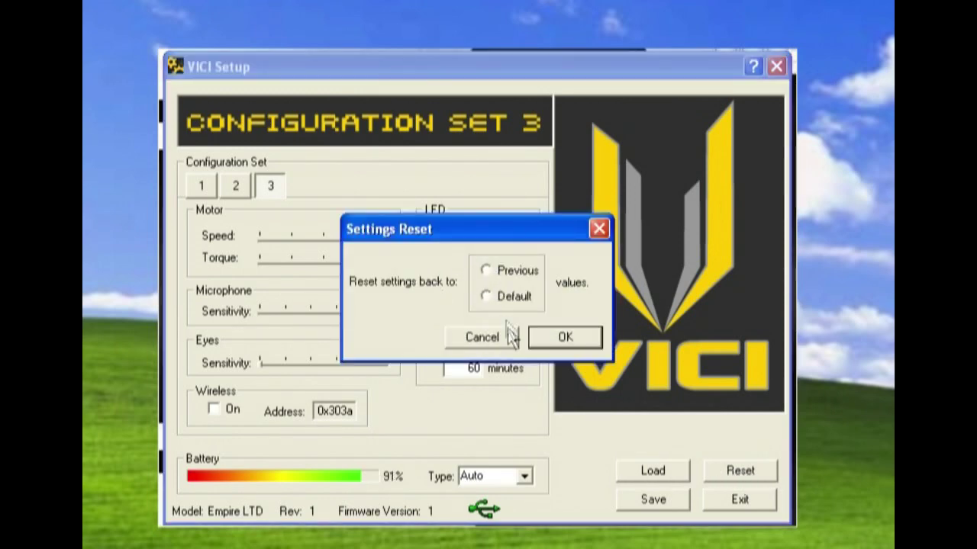
click(481, 337)
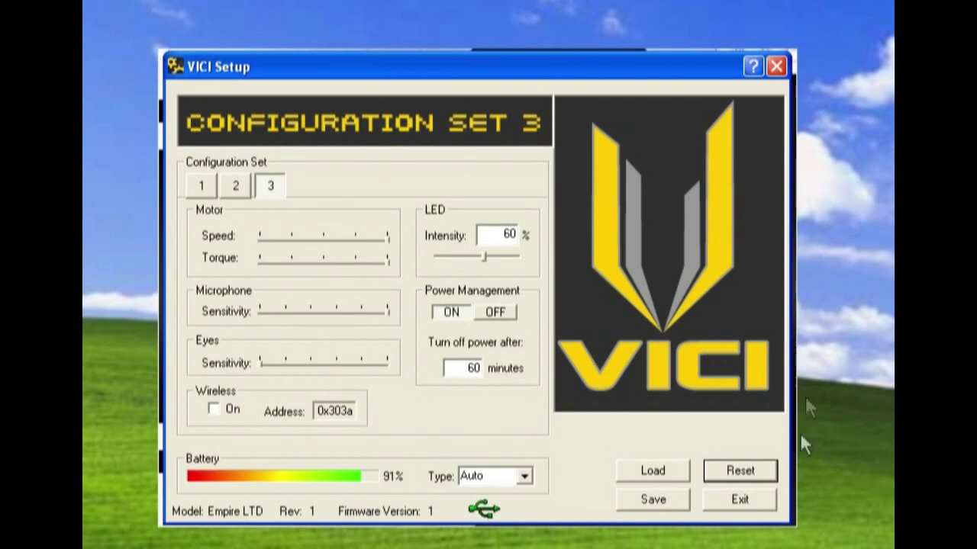
Exit VICI Setup, confirming Yes in the ldr_setup prompt to discard the unsaved settings.
click(747, 502)
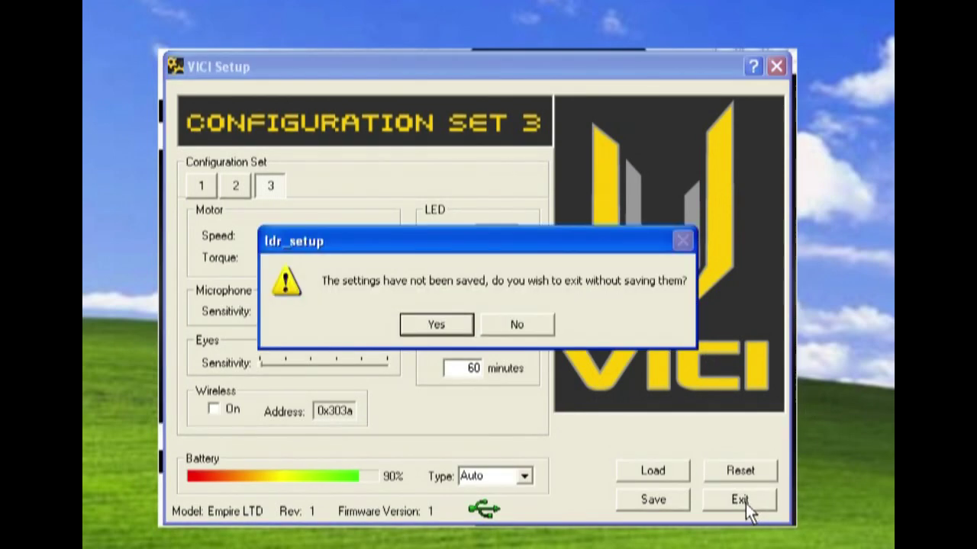
click(432, 324)
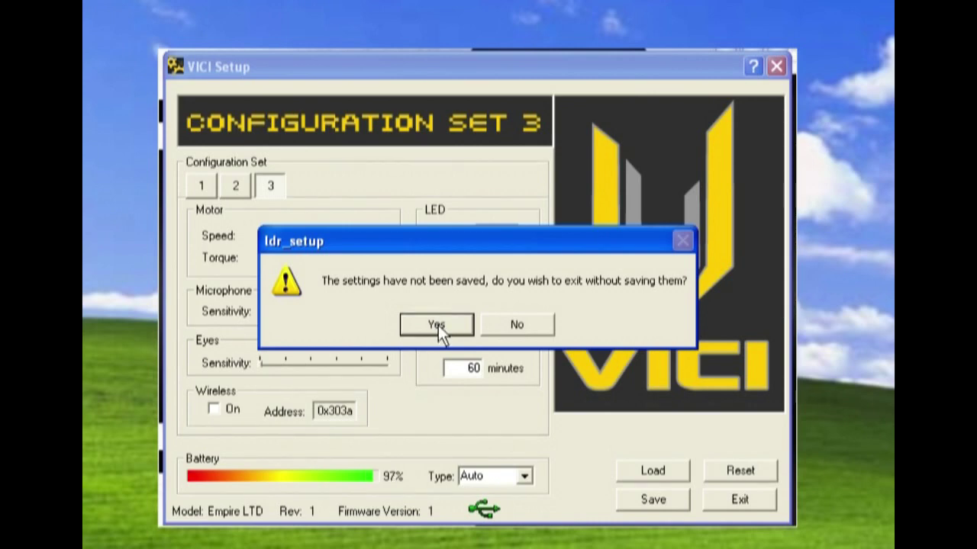
click(438, 325)
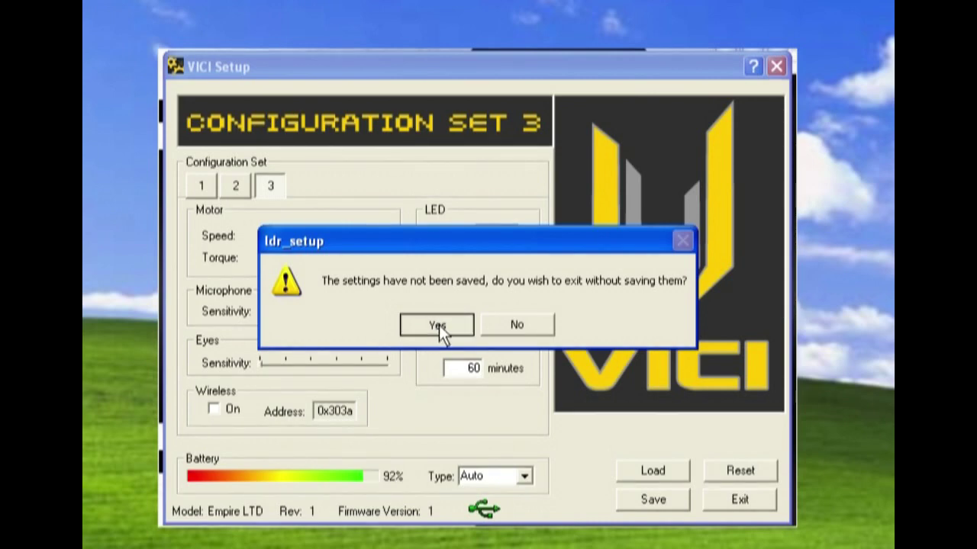